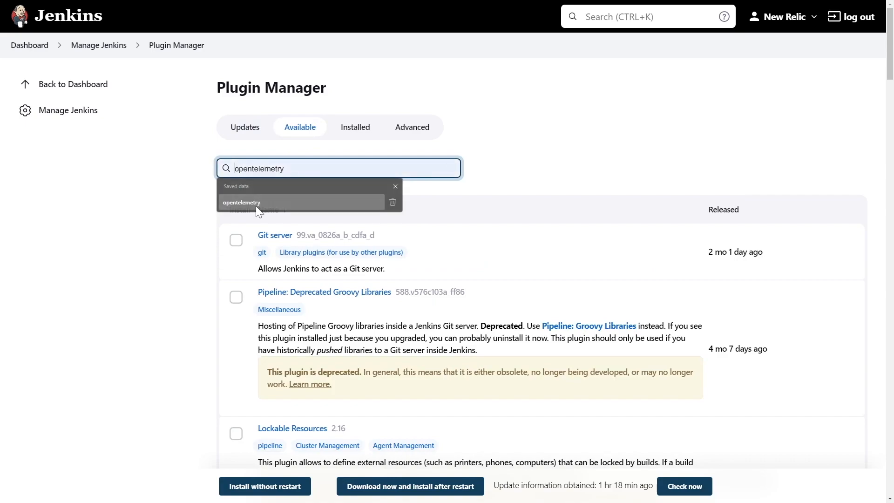
Select the OpenTelemetry plugin in the available plugins and install it without a restart.
click(236, 240)
click(289, 390)
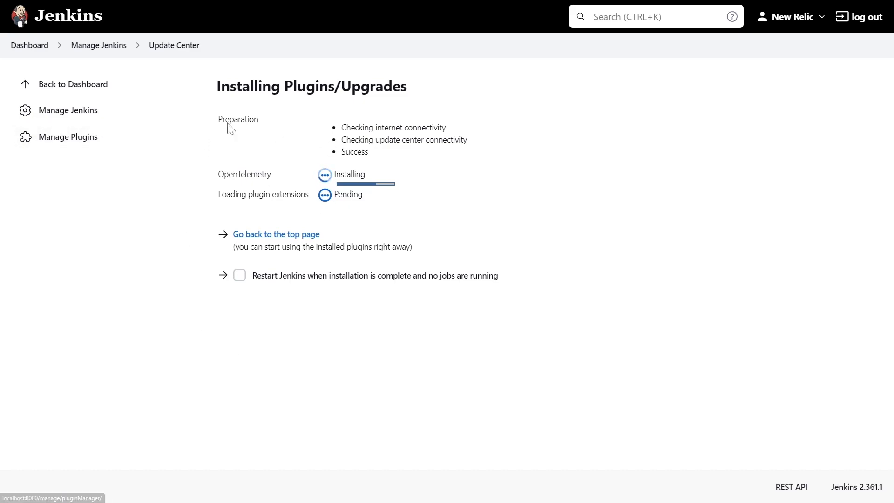
click(90, 112)
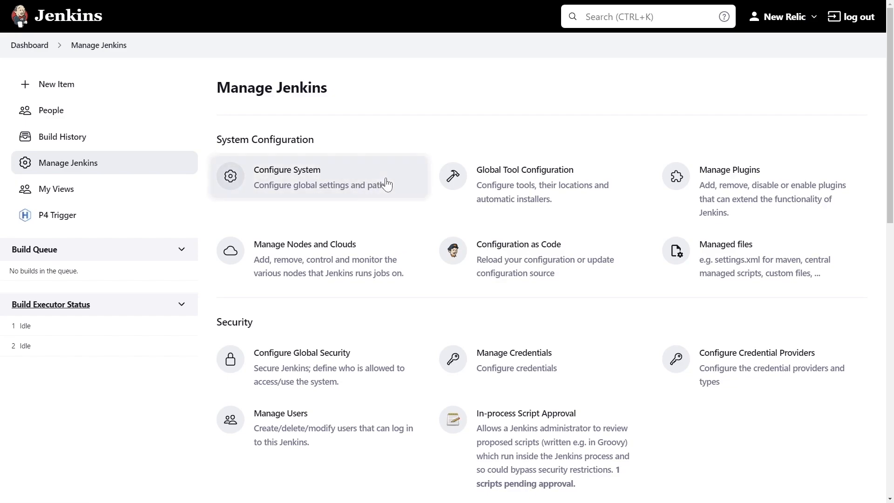
click(298, 177)
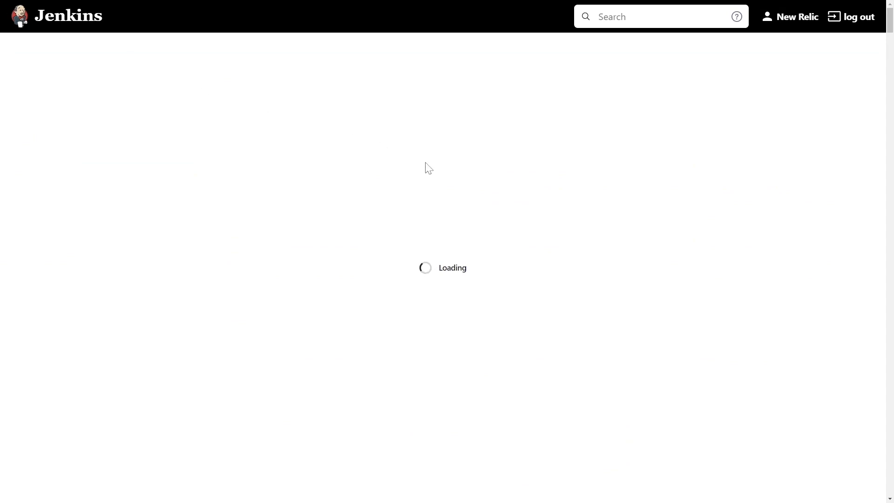
scroll(544, 210, down, 15)
scroll(547, 212, down, 20)
scroll(546, 208, down, 20)
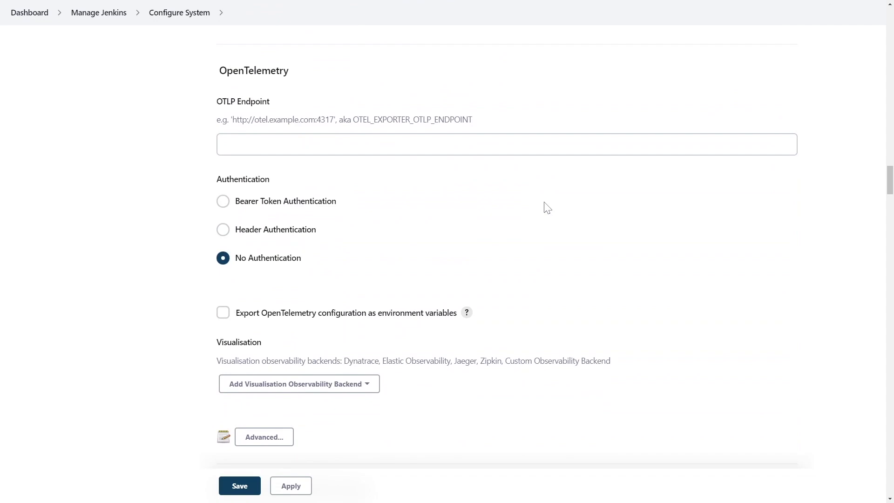
click(507, 144)
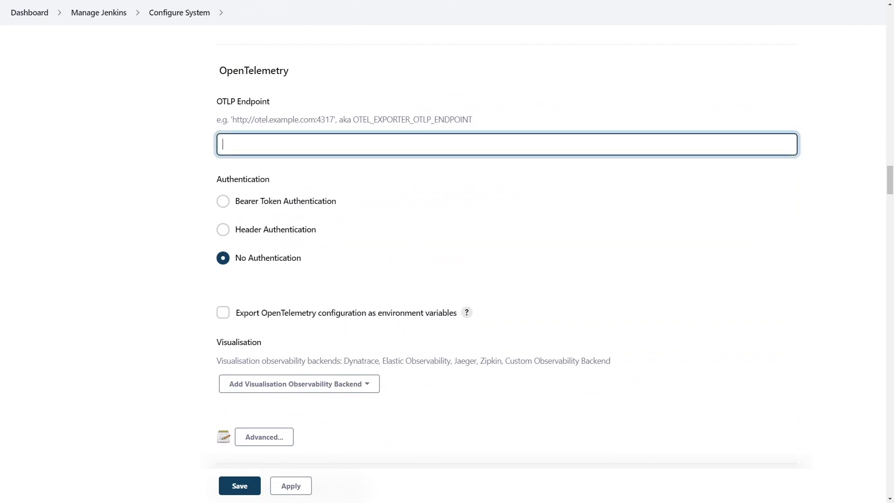
text(https://otlp.nr-data.net:4317)
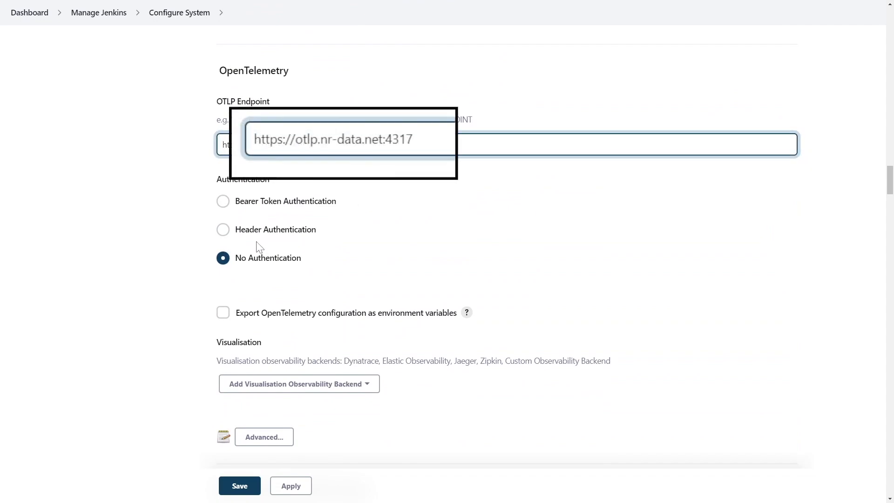
Choose Header Authentication for OpenTelemetry and set the header name to api-key.
click(225, 233)
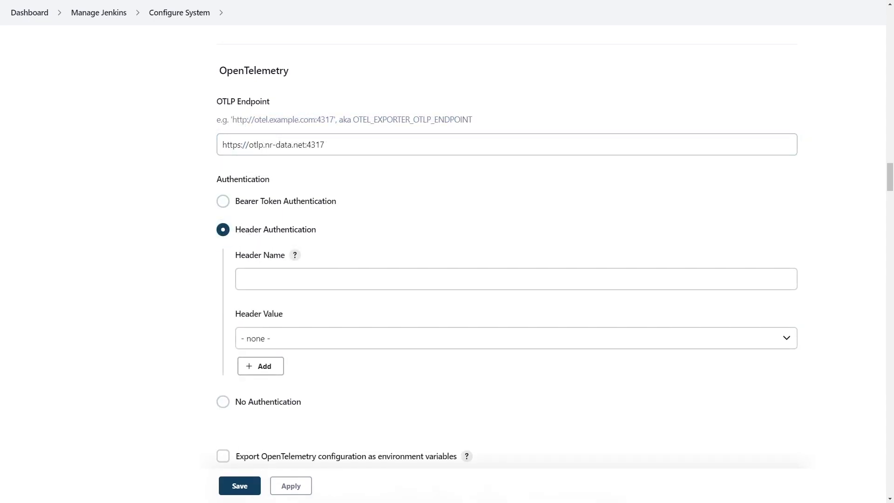
click(268, 280)
text(api-key)
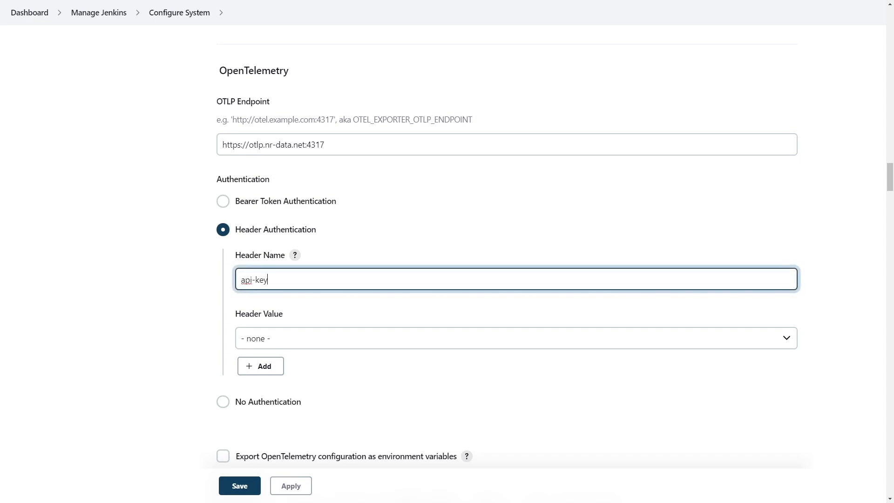
Start a new Jenkins credential of kind Secret text for the header value.
click(372, 348)
click(375, 343)
click(269, 373)
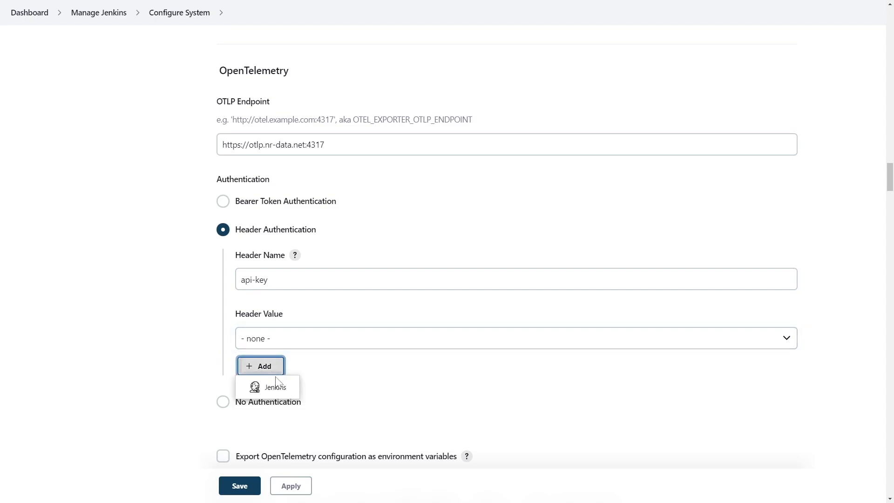
click(278, 391)
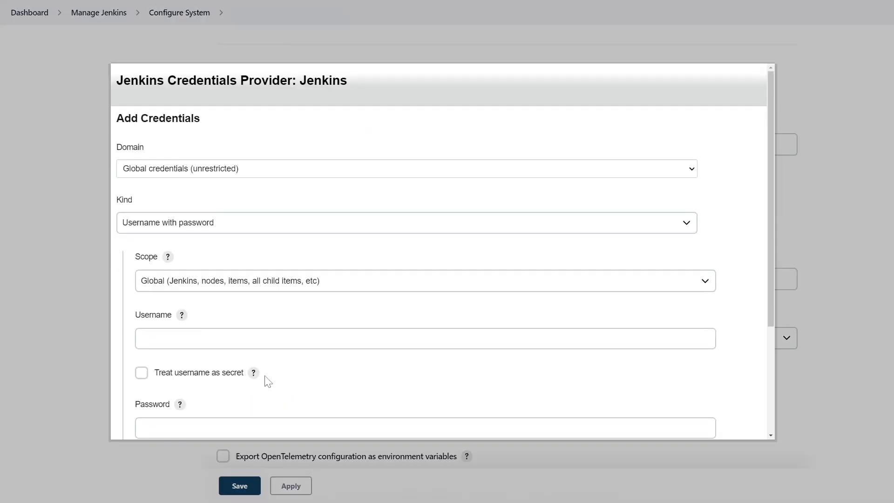
click(249, 228)
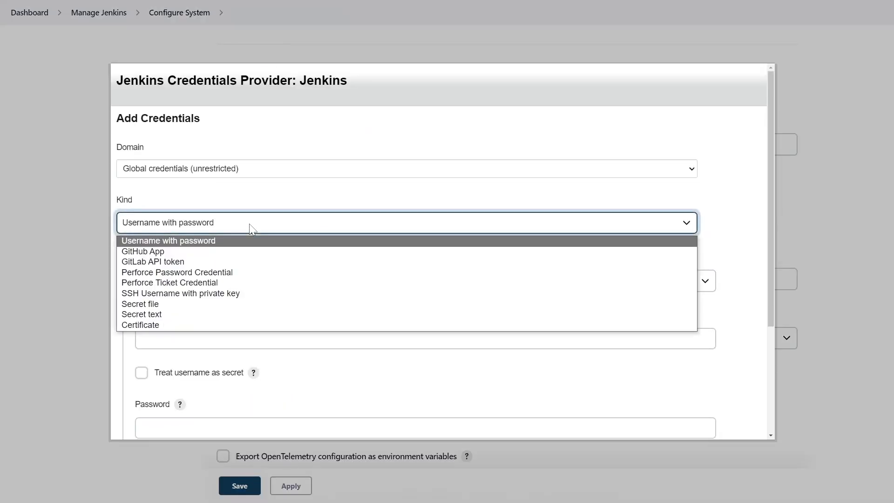
click(178, 311)
scroll(267, 319, down, 1)
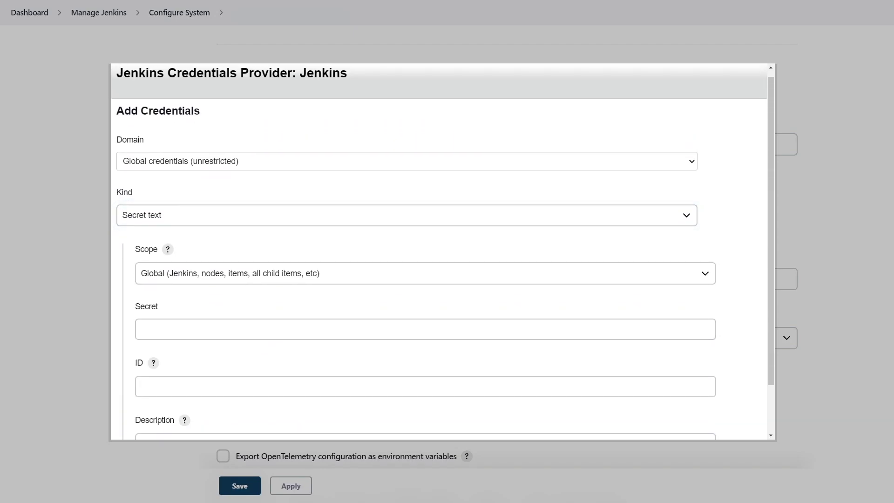
Paste the license key as the secret, describe it as New Relic INGEST - LICENSE Key, and add the credential.
click(201, 329)
key(ctrl+v)
scroll(289, 357, down, 1)
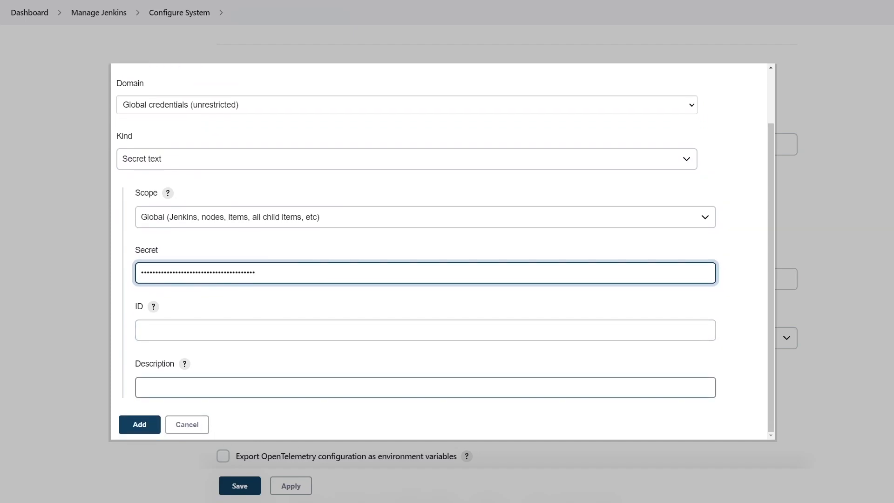
click(238, 387)
click(192, 423)
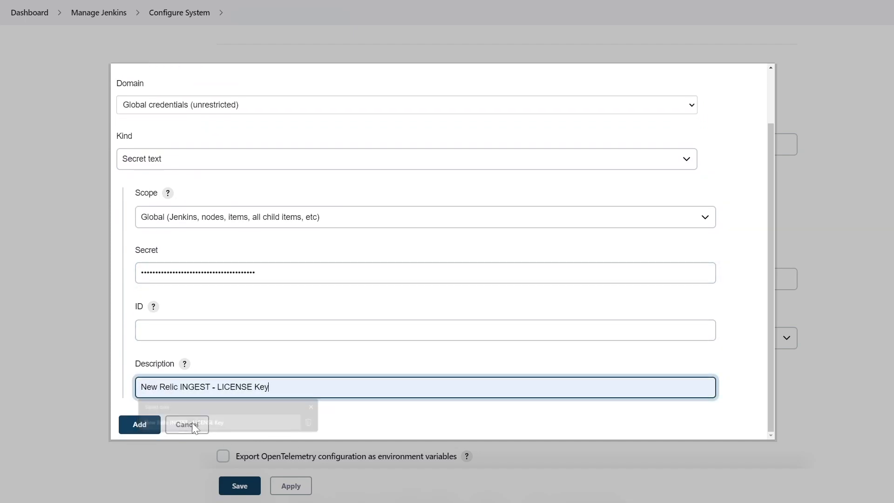
click(148, 425)
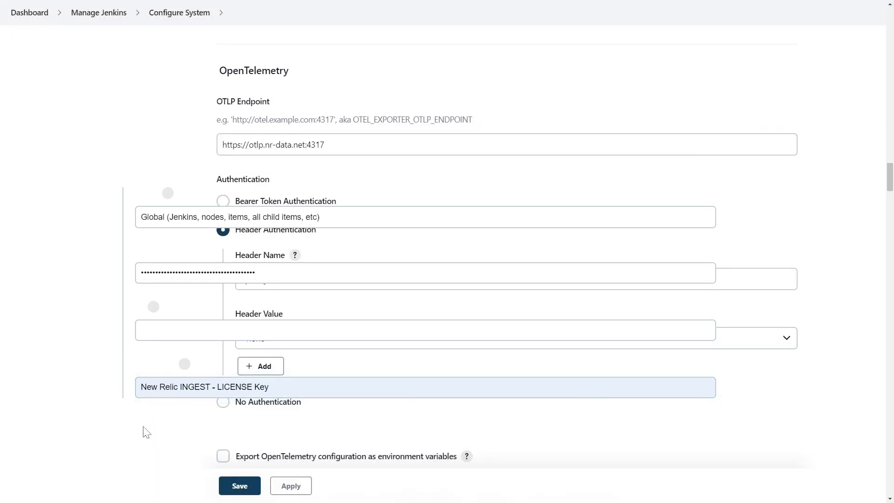
Set the header value to the New Relic INGEST - LICENSE Key credential and save the system configuration.
click(786, 338)
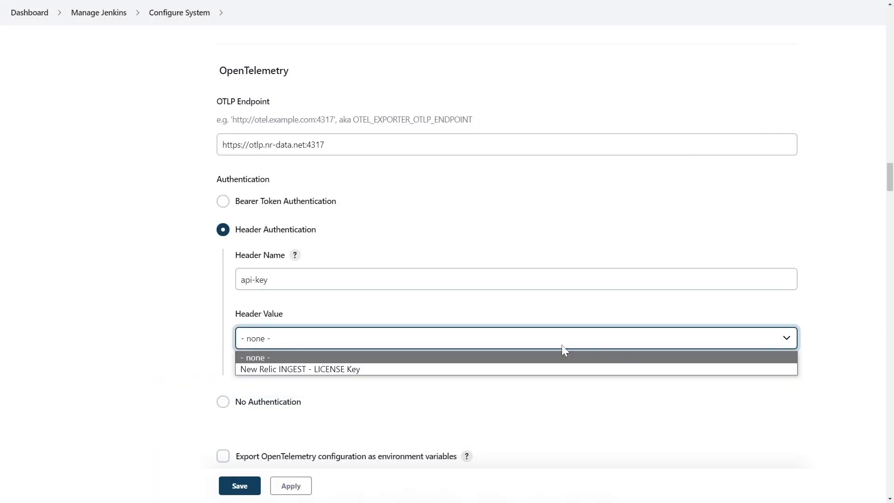
click(373, 369)
click(253, 484)
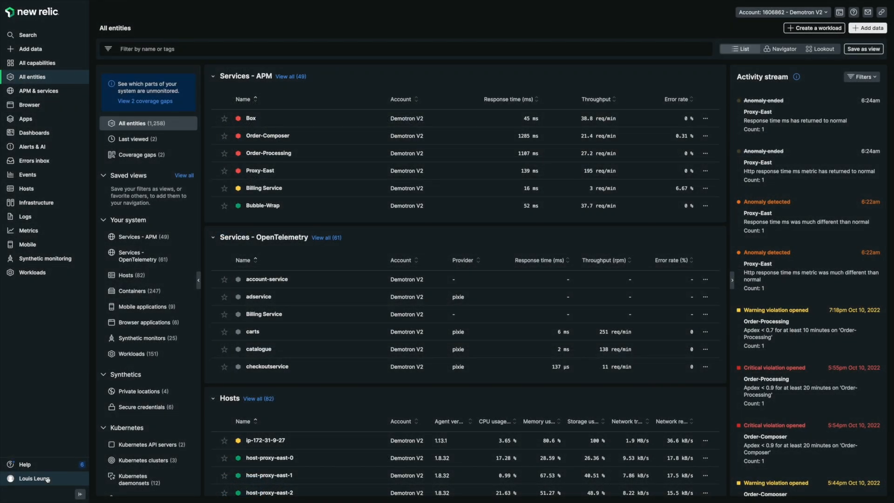
Switch to New Relic and open the account's API keys page and the options of the first ingest license key.
click(47, 479)
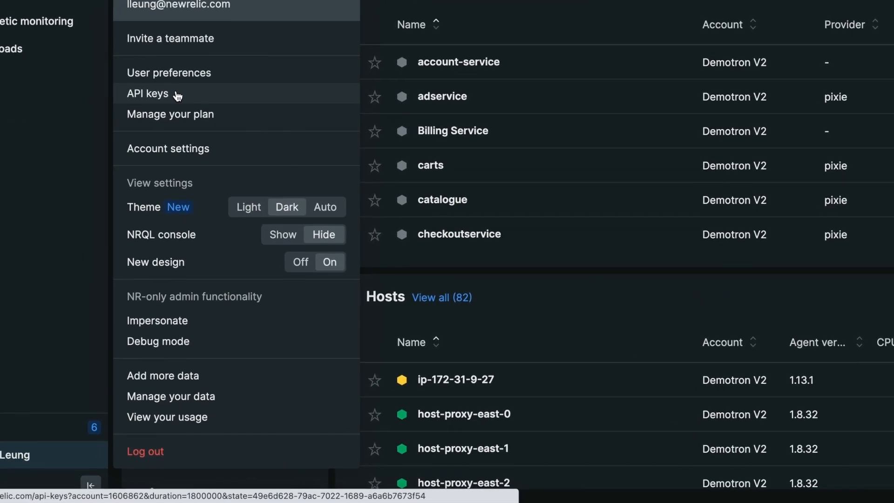
click(177, 96)
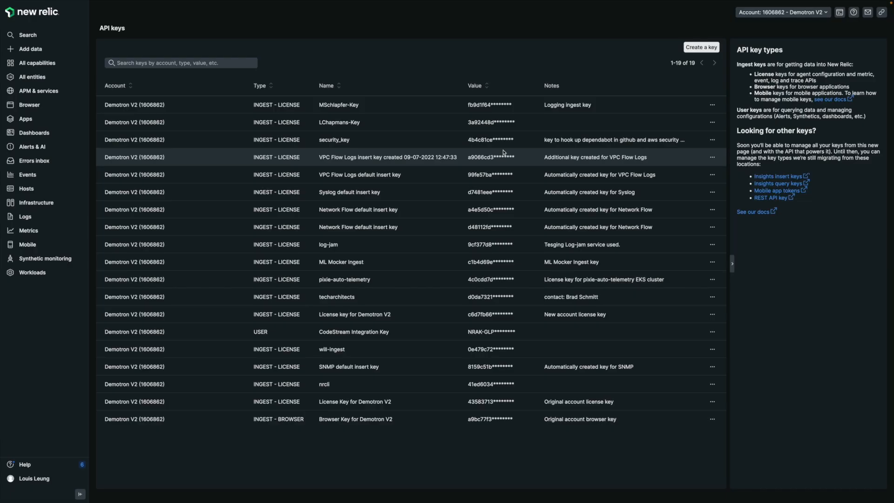
click(712, 105)
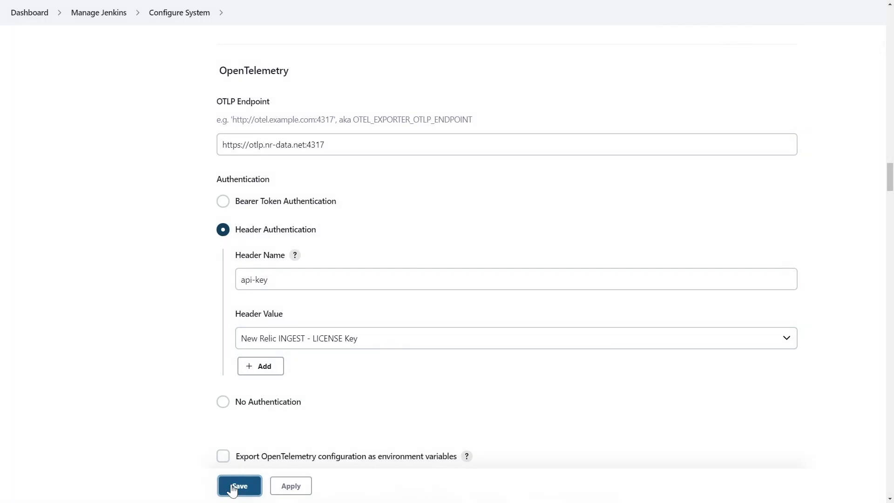
Back in Jenkins, save the system configuration and schedule several builds of the test123 and test xyz jobs.
click(239, 485)
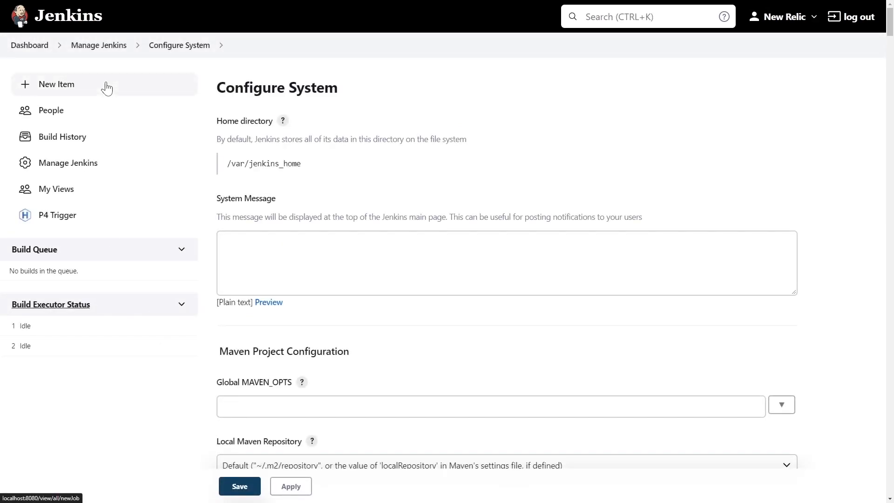
click(28, 46)
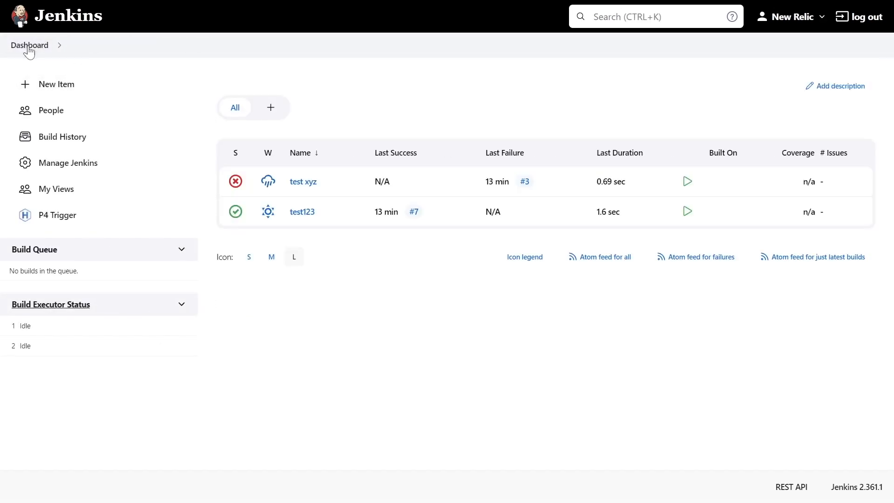
click(685, 214)
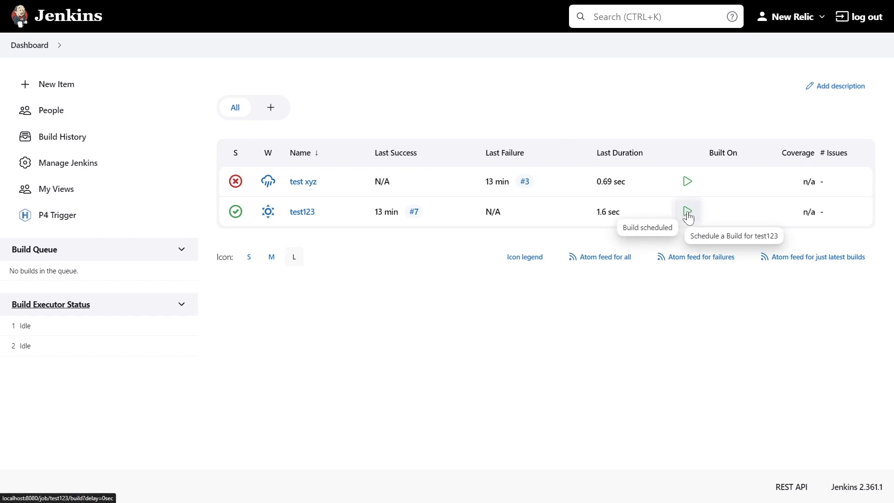
click(691, 185)
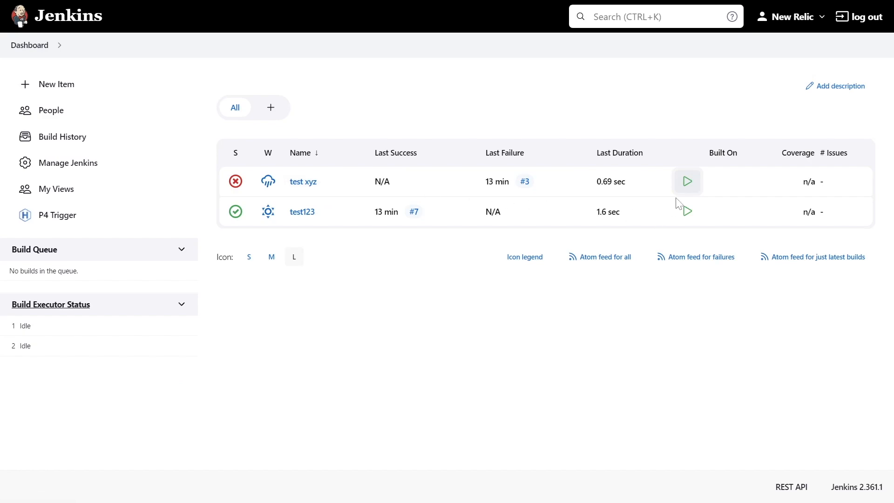
click(687, 182)
click(687, 211)
click(688, 185)
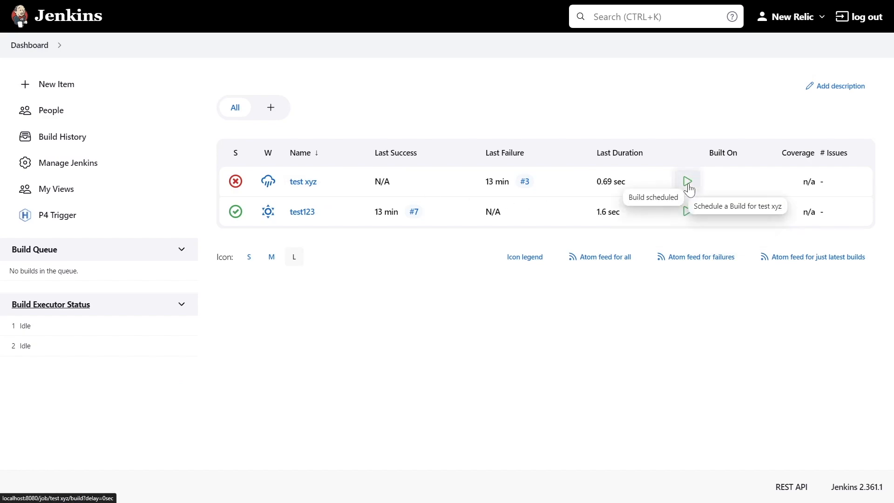
click(685, 212)
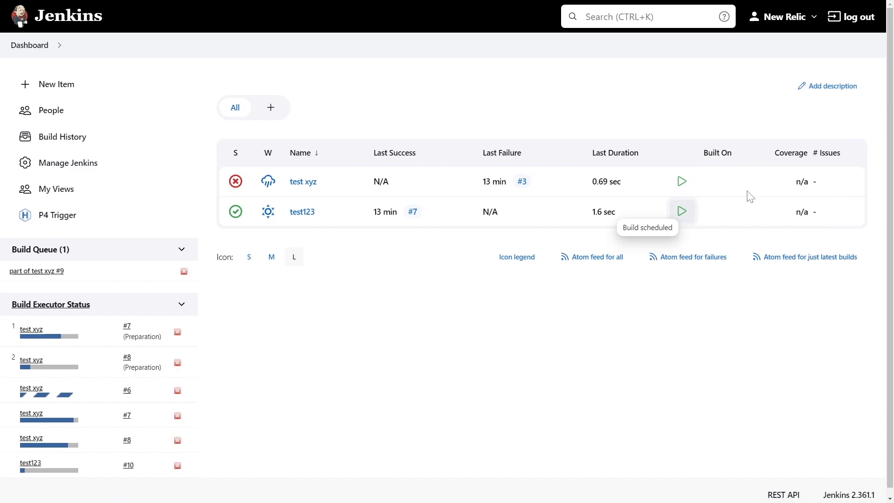
click(681, 181)
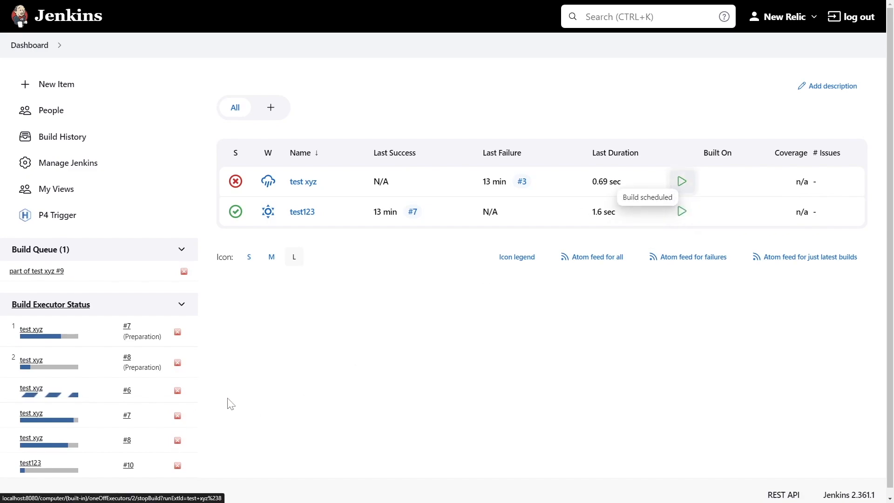
Switch to New Relic and open the summary of the jenkins OpenTelemetry service.
mouse_move(262, 215)
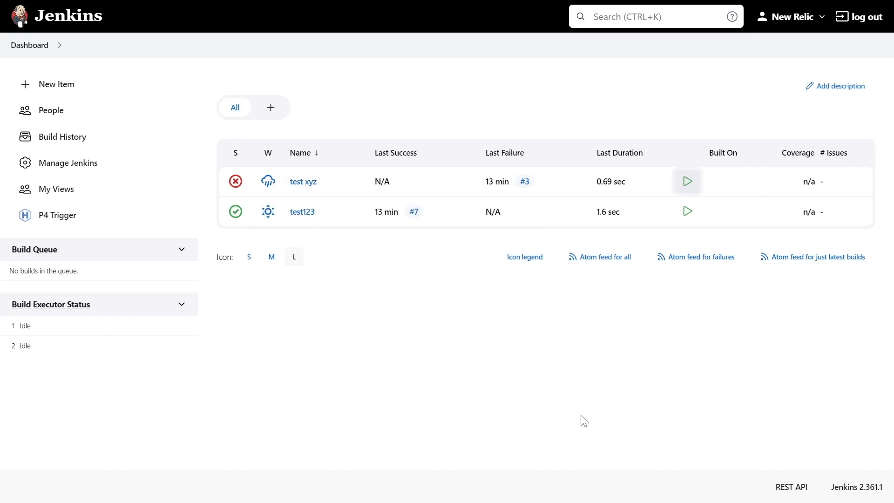
mouse_move(438, 5)
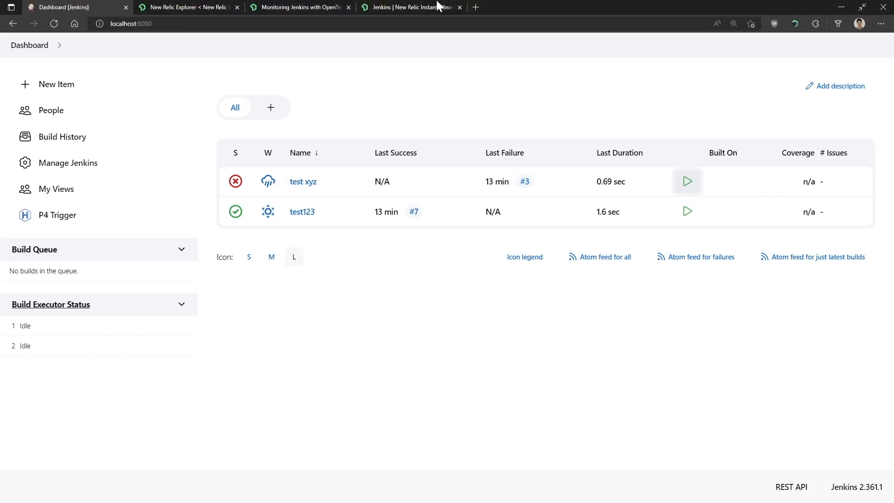
click(181, 6)
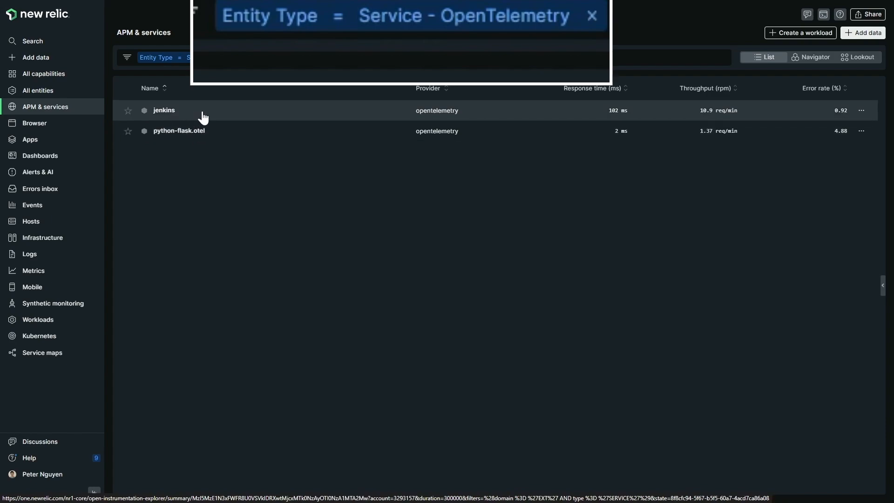
click(164, 110)
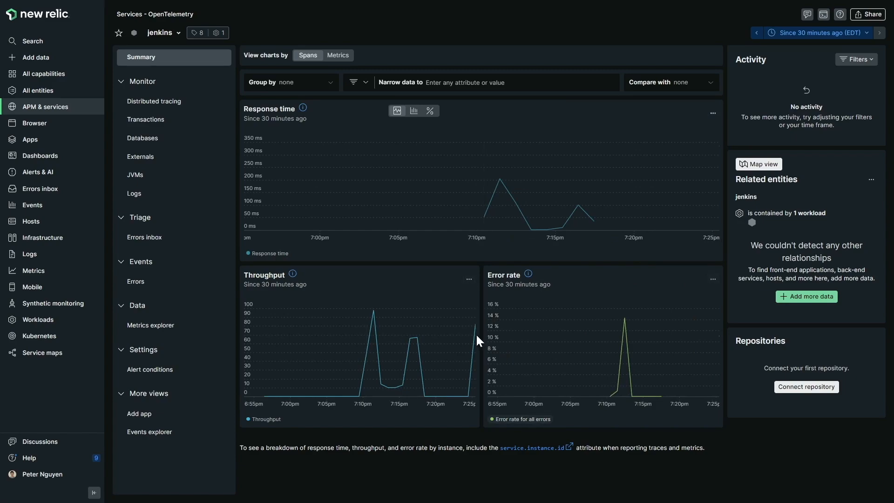
Open the jenkins service's distributed tracing and view the first trace in the BUILD test123 group.
click(185, 110)
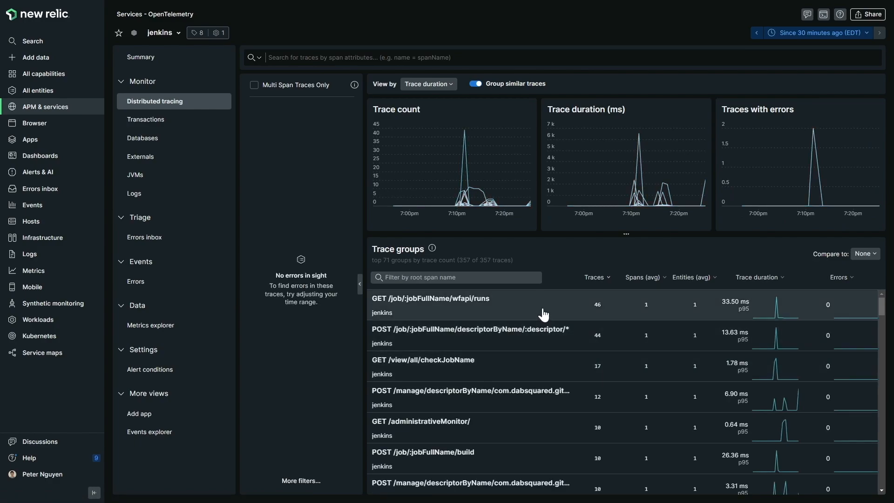
scroll(522, 363, down, 1)
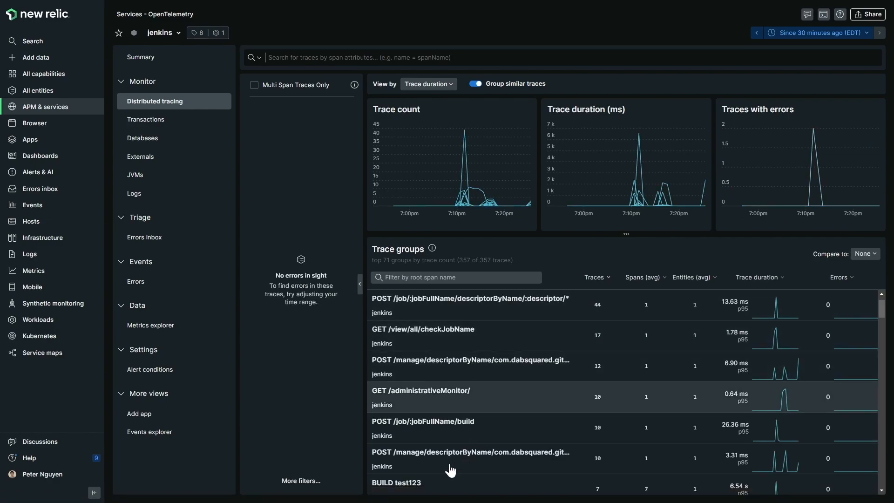
click(426, 487)
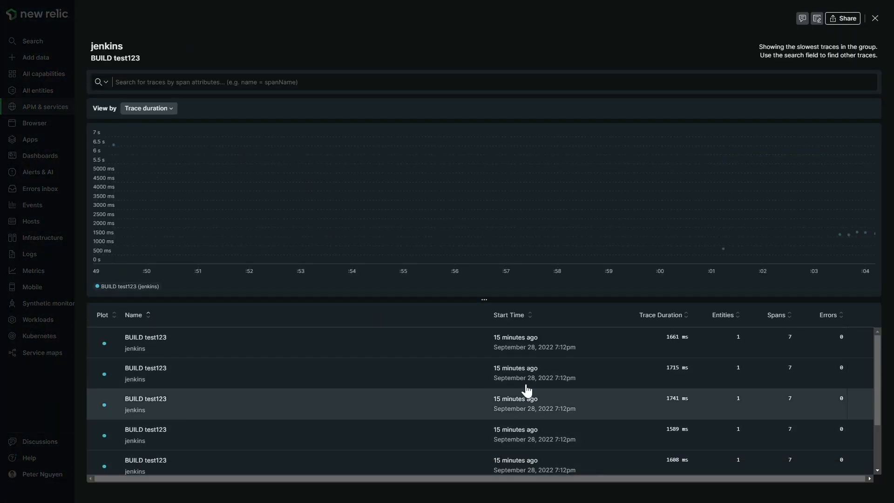
click(517, 353)
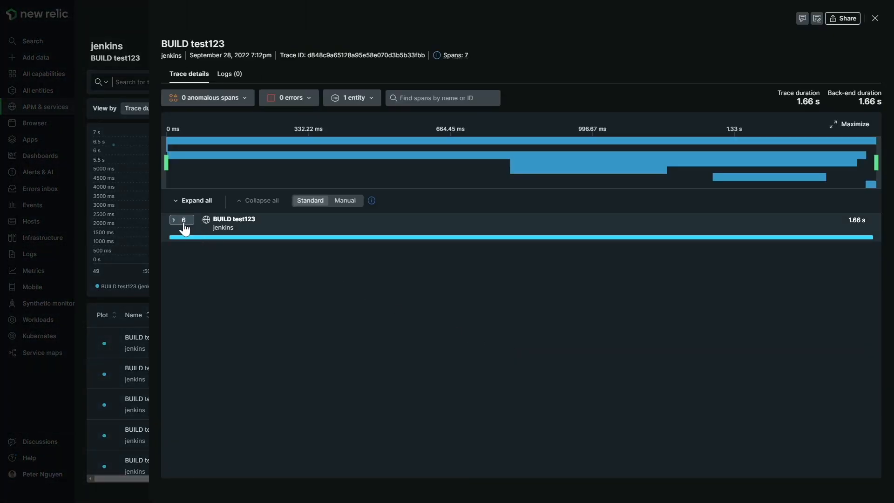
Expand the BUILD test123 trace's in-process spans, inspect Phase: Run, Agent, Agent Allocation, Stage: Hello and Phase: Finalise, and close the trace views.
click(184, 224)
click(204, 251)
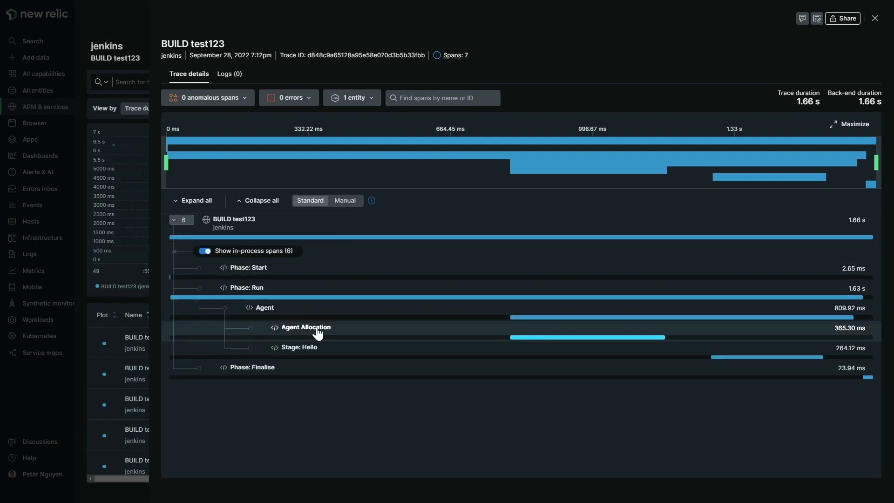
click(326, 301)
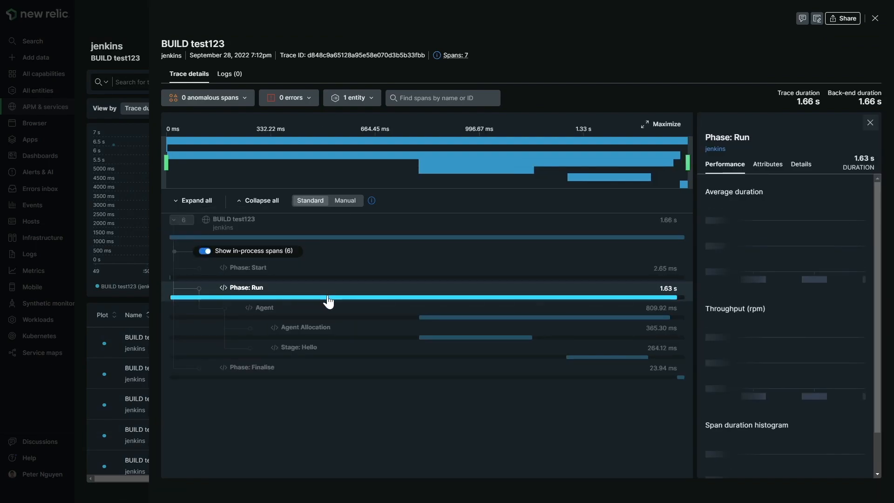
click(343, 314)
click(354, 335)
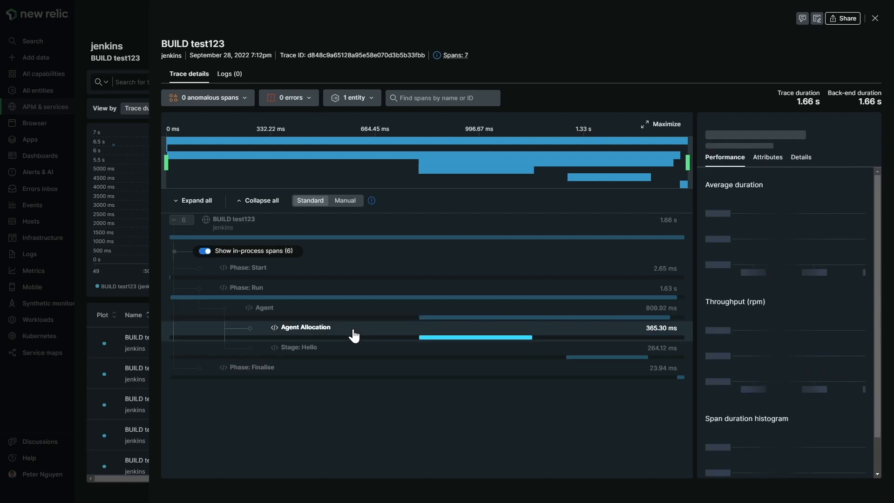
click(349, 355)
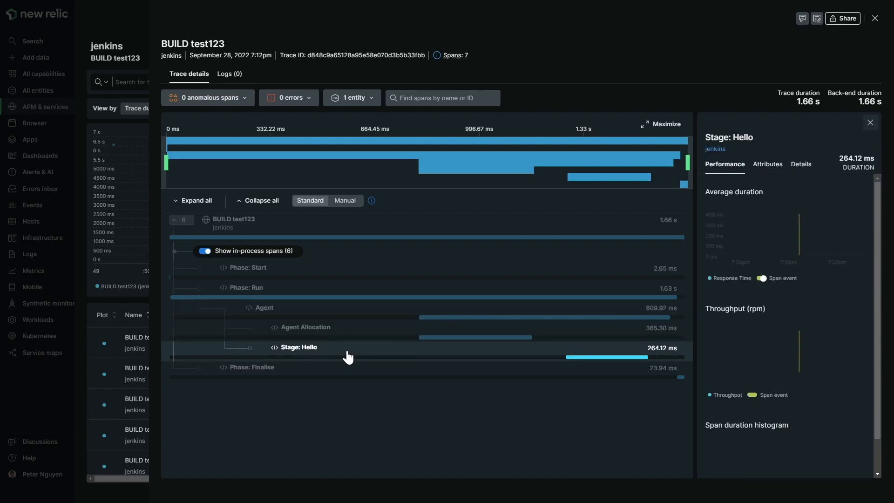
click(338, 371)
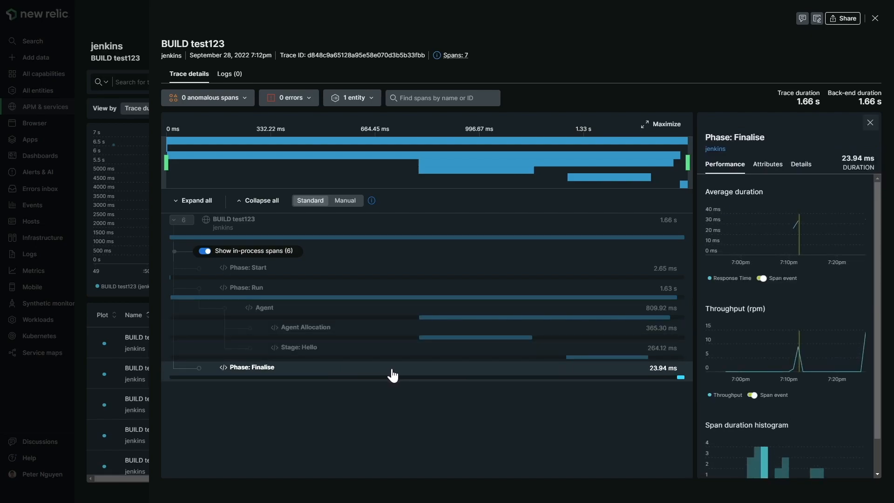
click(875, 19)
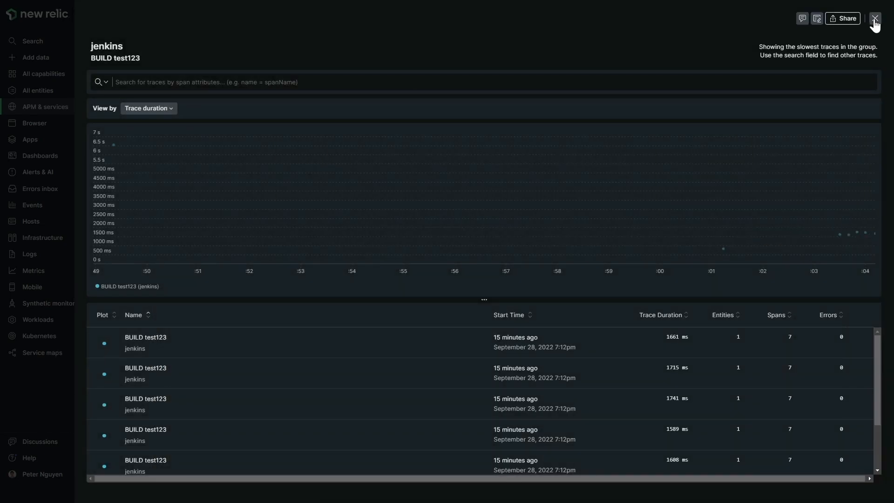
click(875, 19)
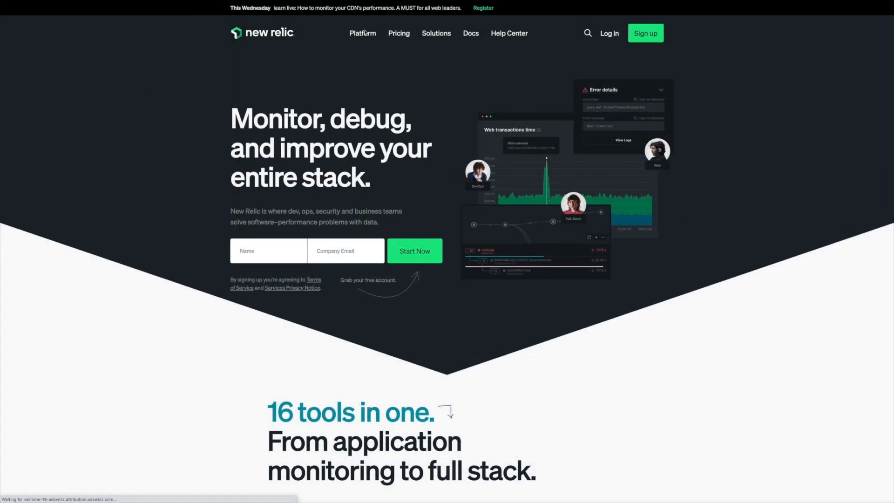
On the New Relic website, search the pre-built integrations for jenkins and open the Jenkins quickstart.
click(365, 32)
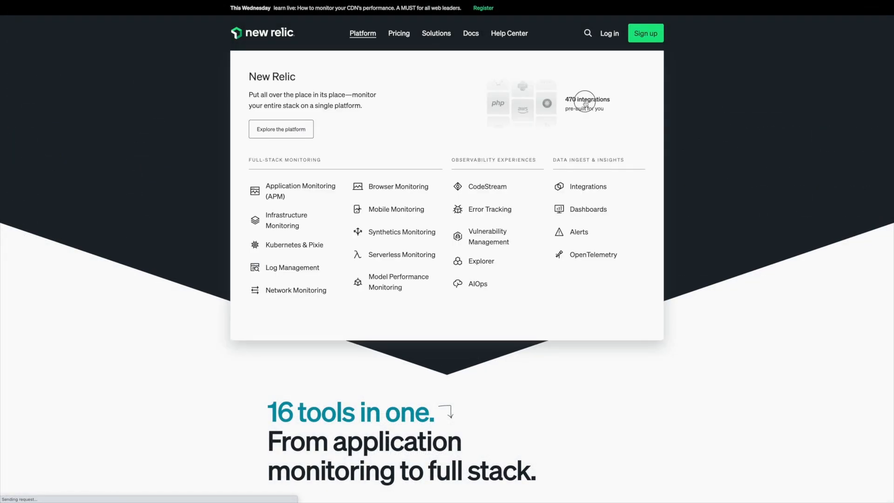
click(585, 102)
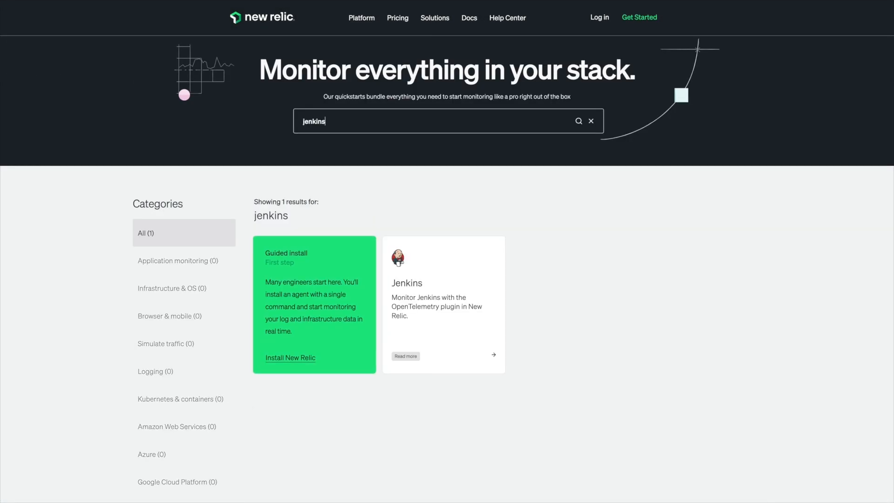
click(411, 283)
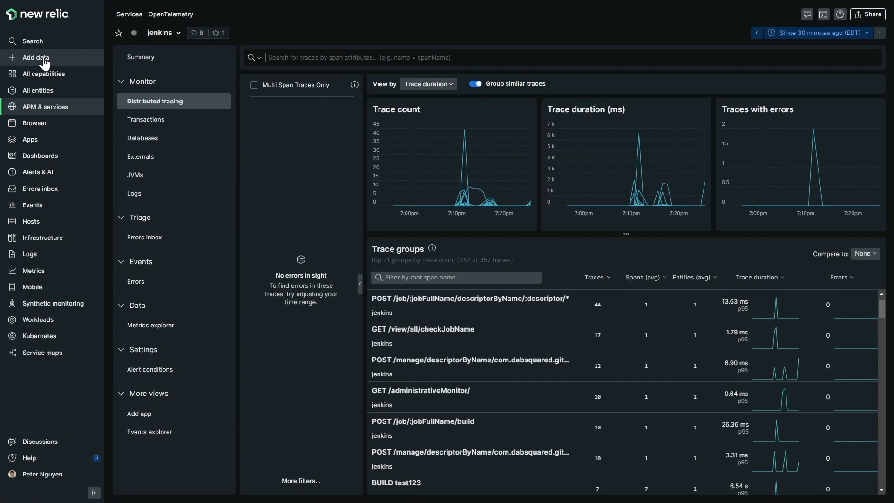
In the New Relic platform, search the data catalogue for jenkins and open the Sample Dashboard - Jenkins setup.
click(44, 57)
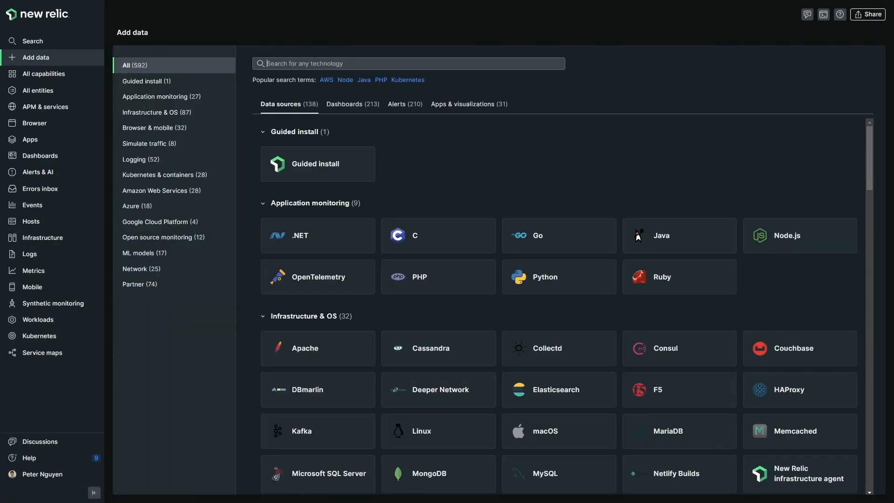
text(jenkins)
click(352, 106)
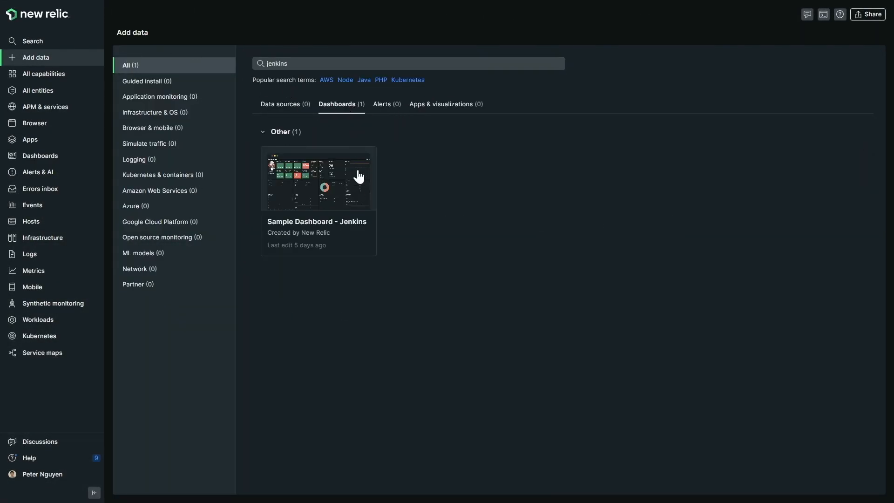
click(322, 228)
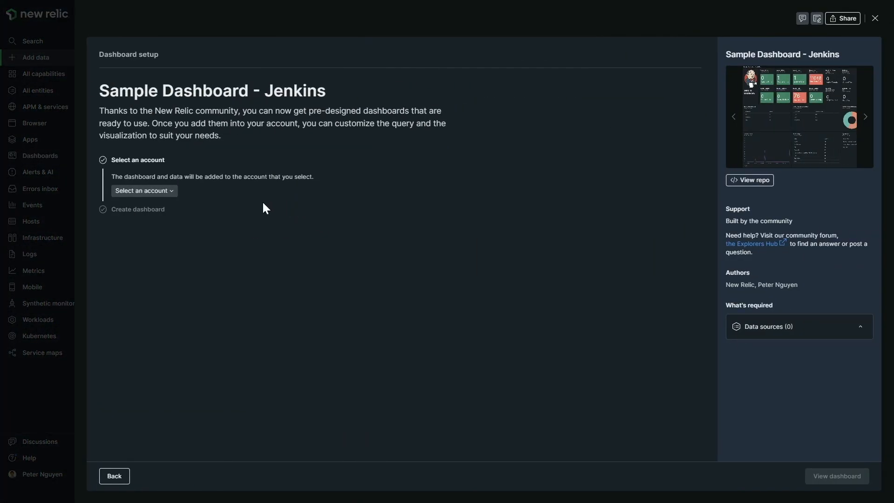
Add the sample Jenkins dashboard to the Datacrunch account and view it.
click(173, 192)
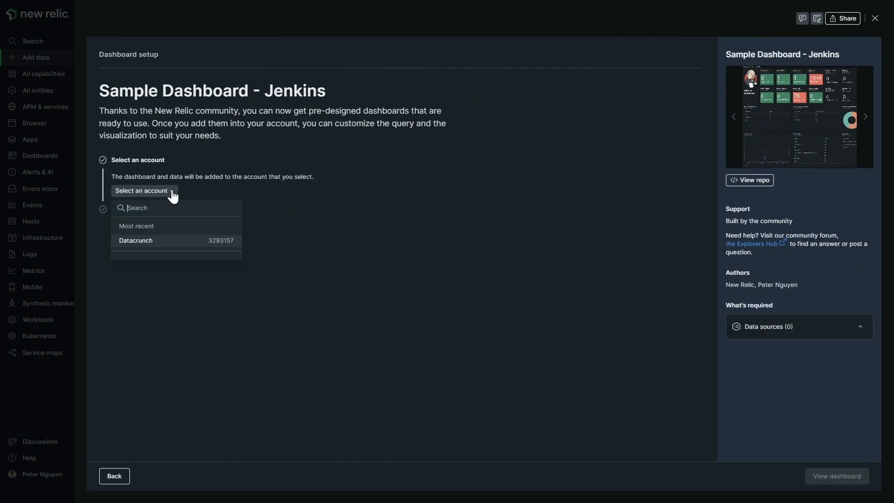
click(155, 241)
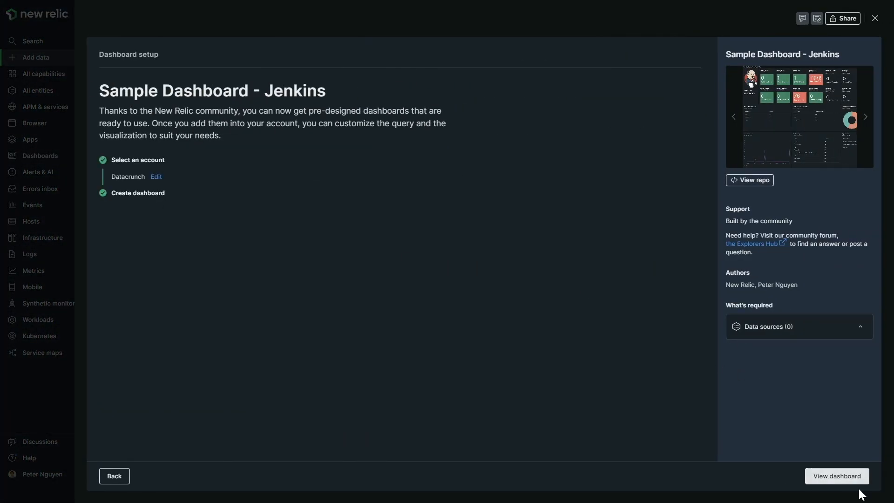
click(835, 481)
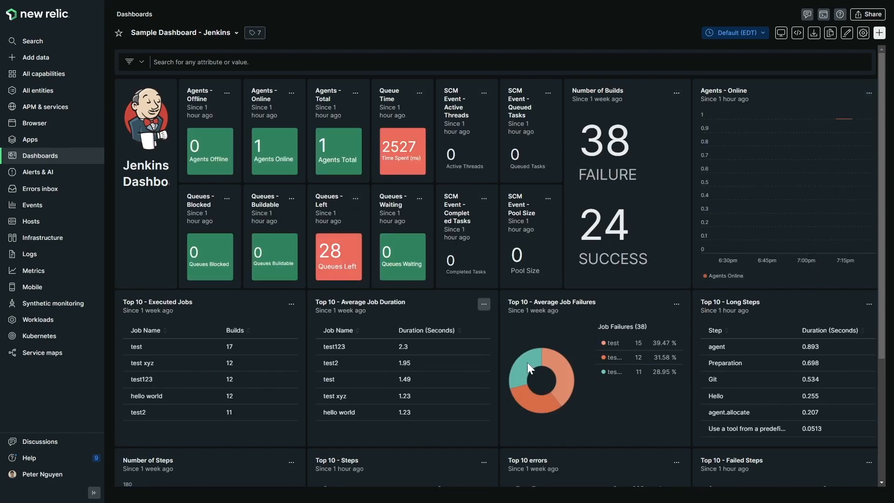
Set the Jenkins dashboard's time range to the last 5 minutes and review its job, step and error widgets.
scroll(787, 322, down, 4)
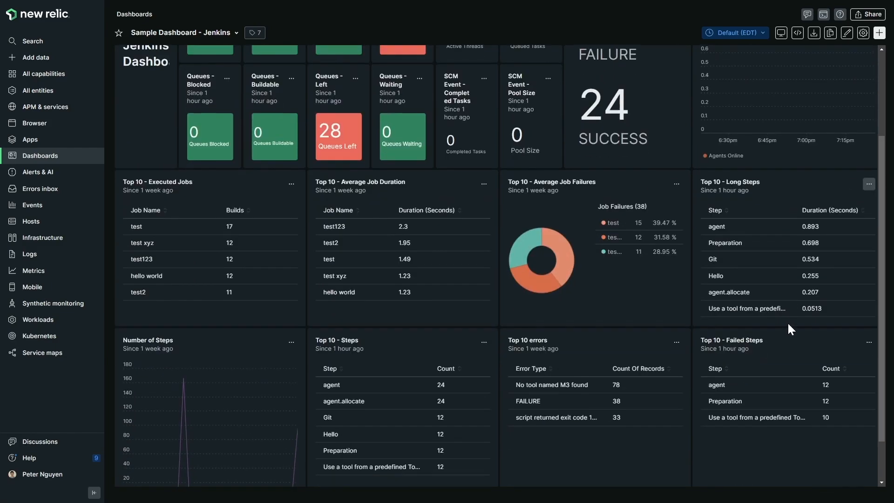
scroll(616, 337, up, 4)
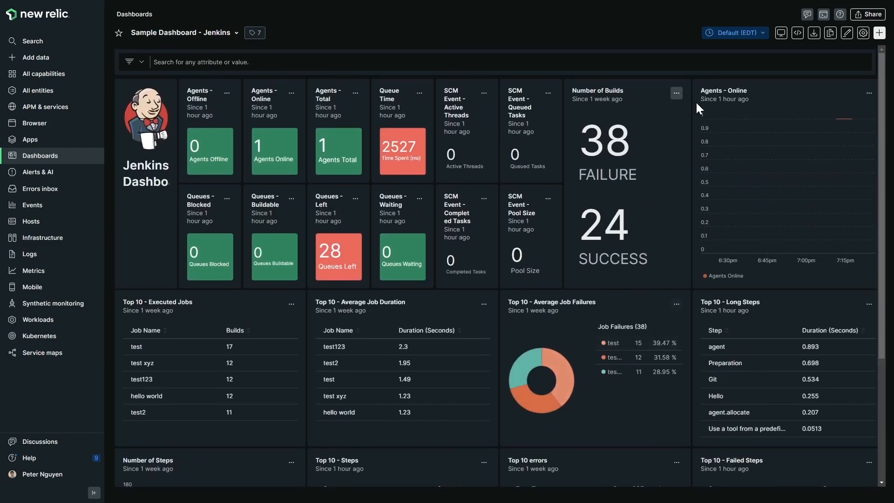
click(735, 32)
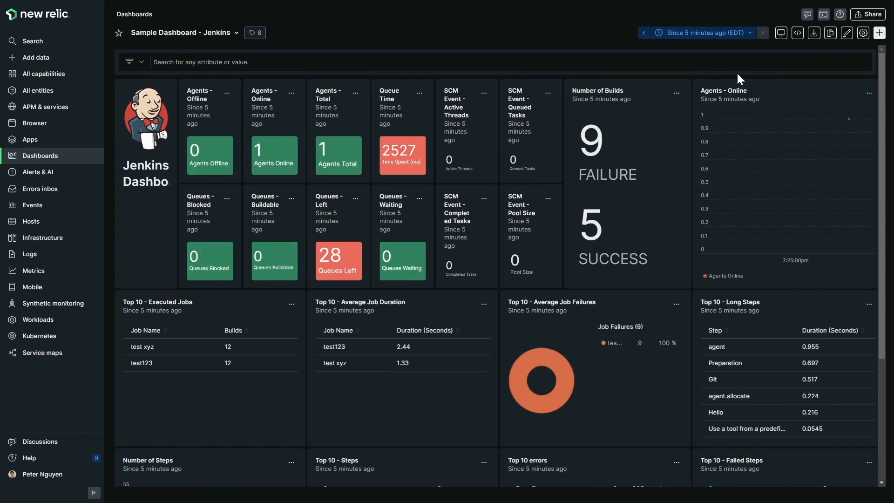
scroll(633, 259, down, 3)
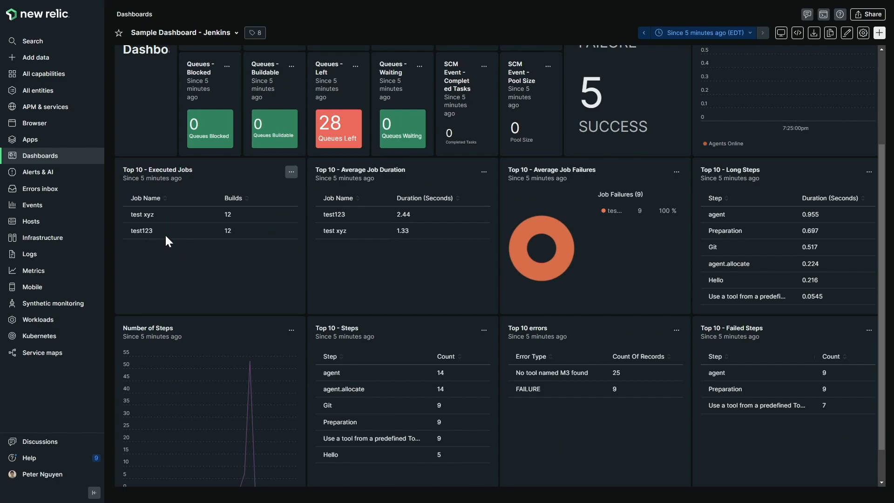
scroll(422, 330, down, 1)
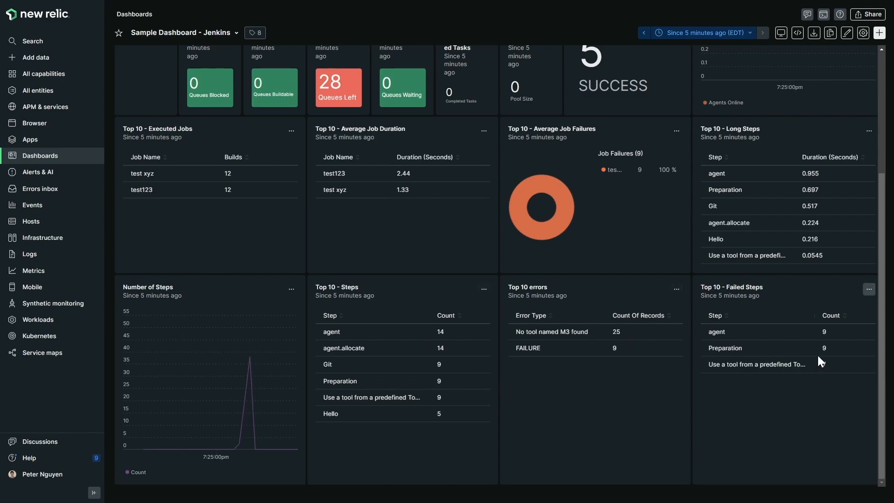
Switch to the Monitoring Jenkins with OpenTelemetry documentation page and read through its prerequisites, configuration and validation sections.
mouse_move(376, 5)
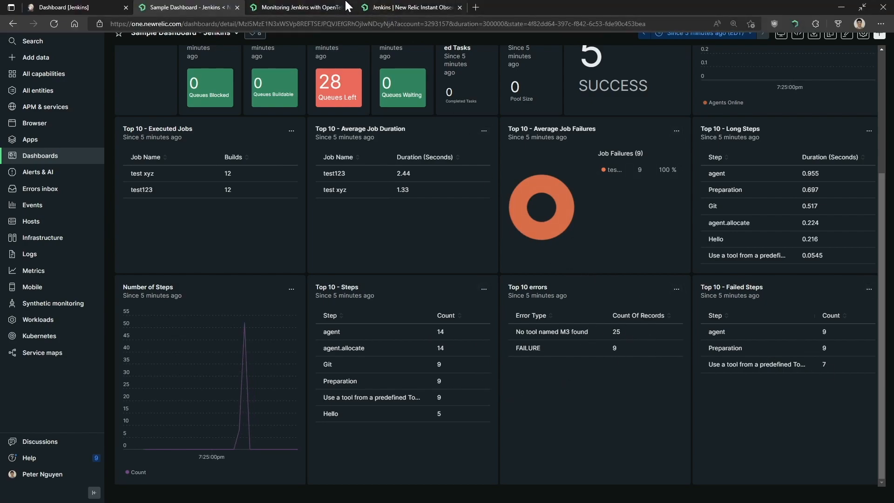
click(328, 6)
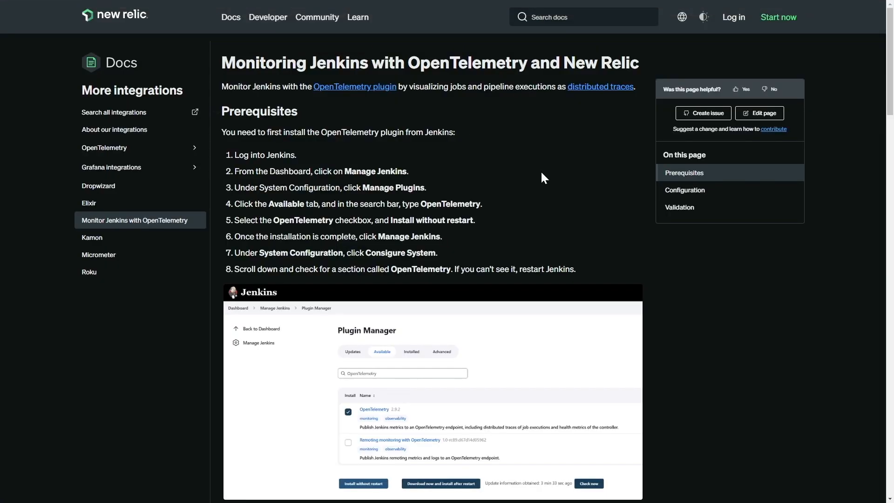
scroll(540, 171, down, 12)
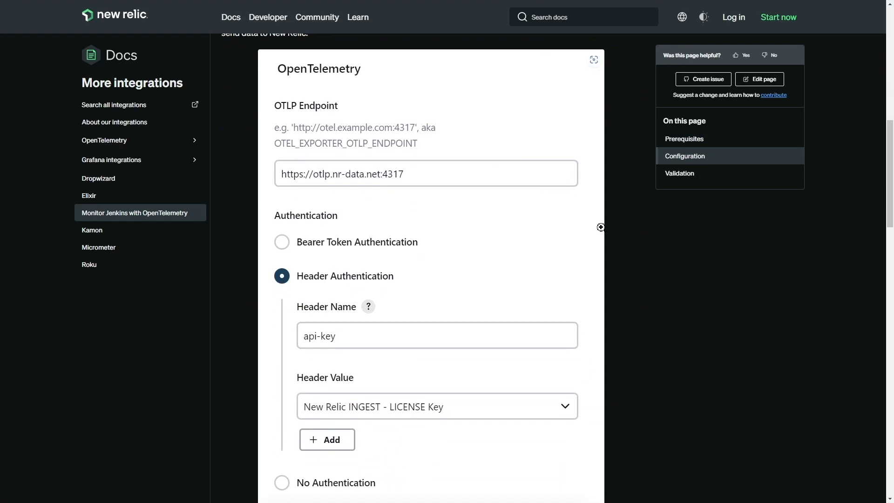
scroll(590, 219, down, 10)
scroll(631, 259, down, 10)
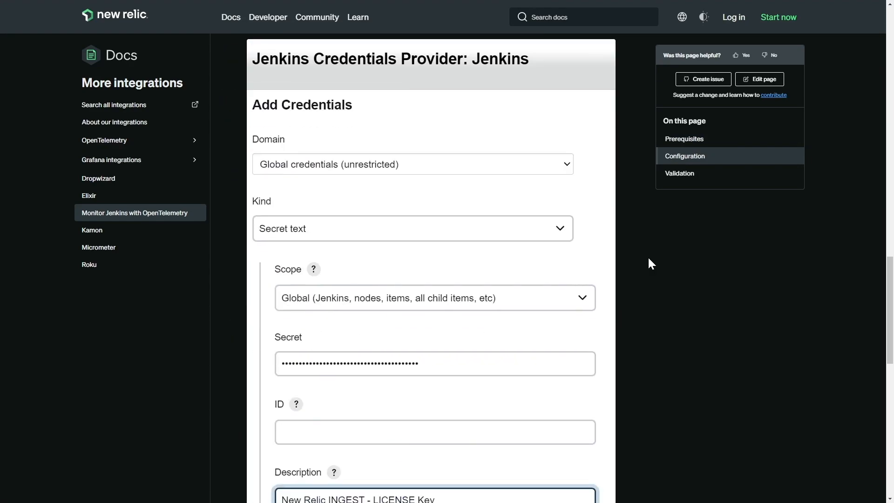
scroll(651, 261, down, 2)
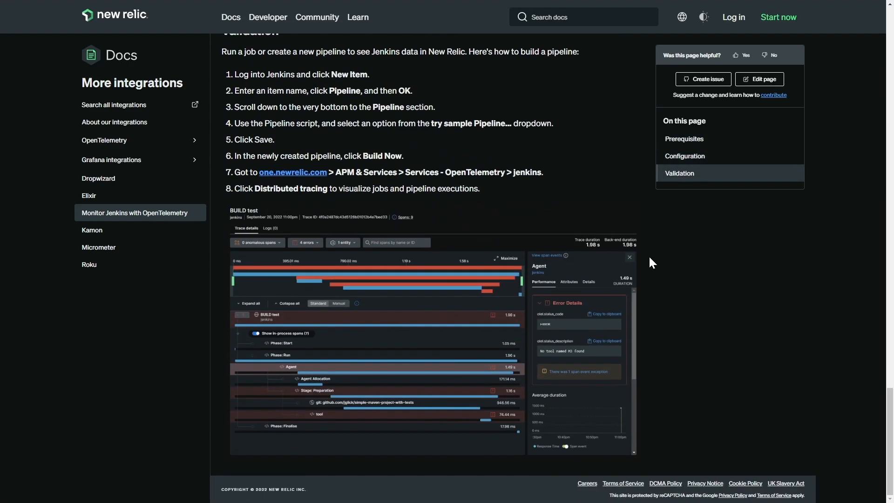